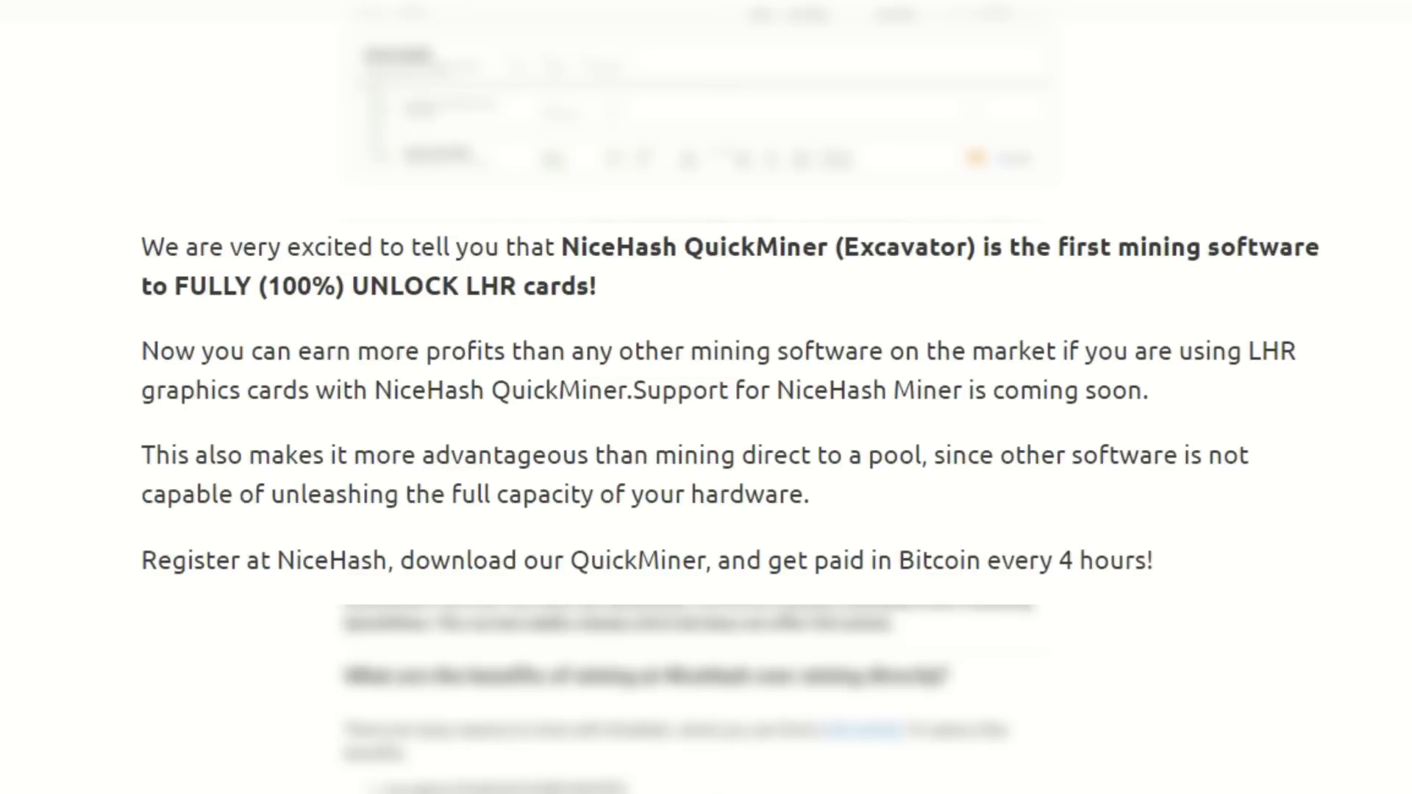
Step: Read the NiceHash blog post on the 100% LHR unlock, from the version notice through the FAQ to the expected GPU performance
scroll(181, 492, "down", 4)
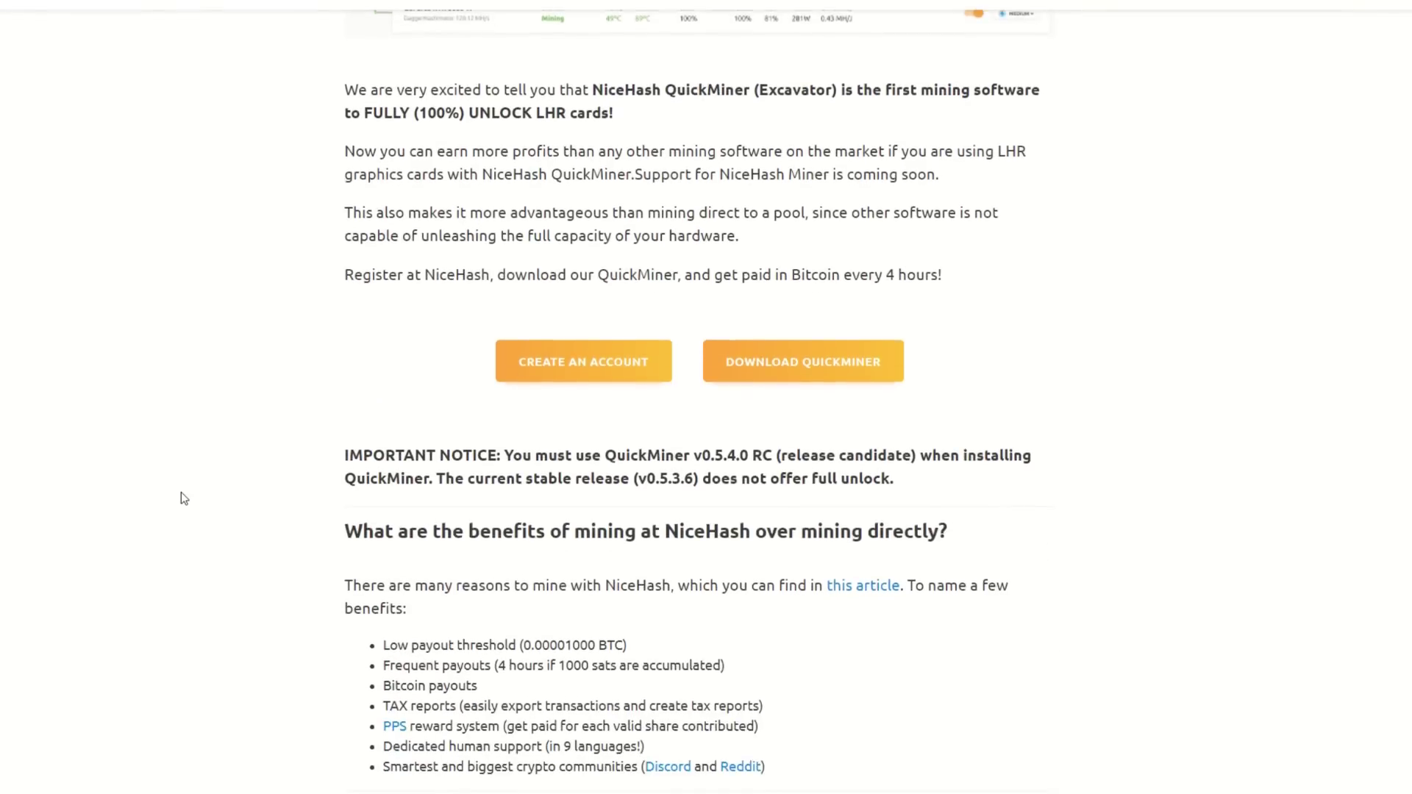
scroll(184, 499, "down", 2)
scroll(184, 498, "up", 1)
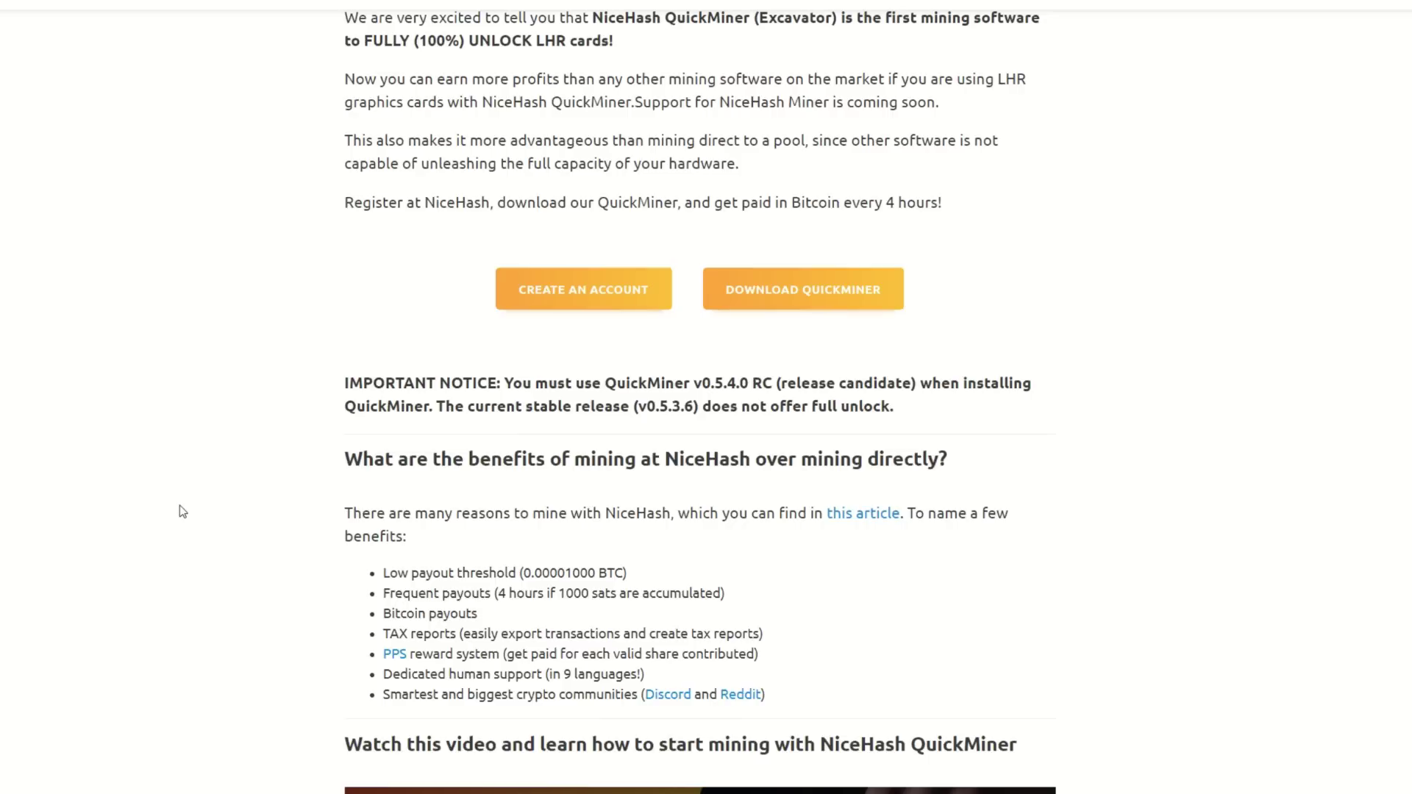
scroll(180, 514, "down", 1)
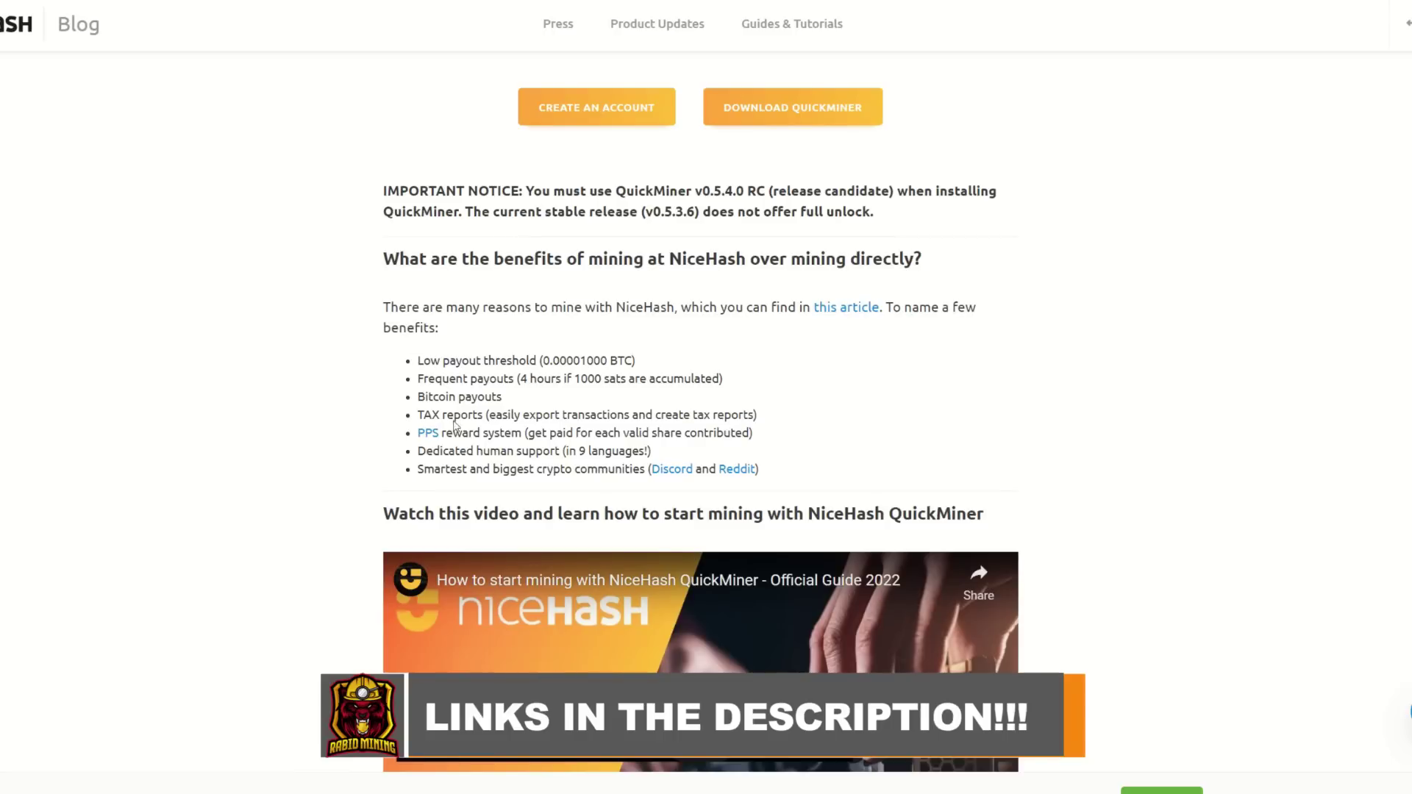
scroll(317, 402, "down", 8)
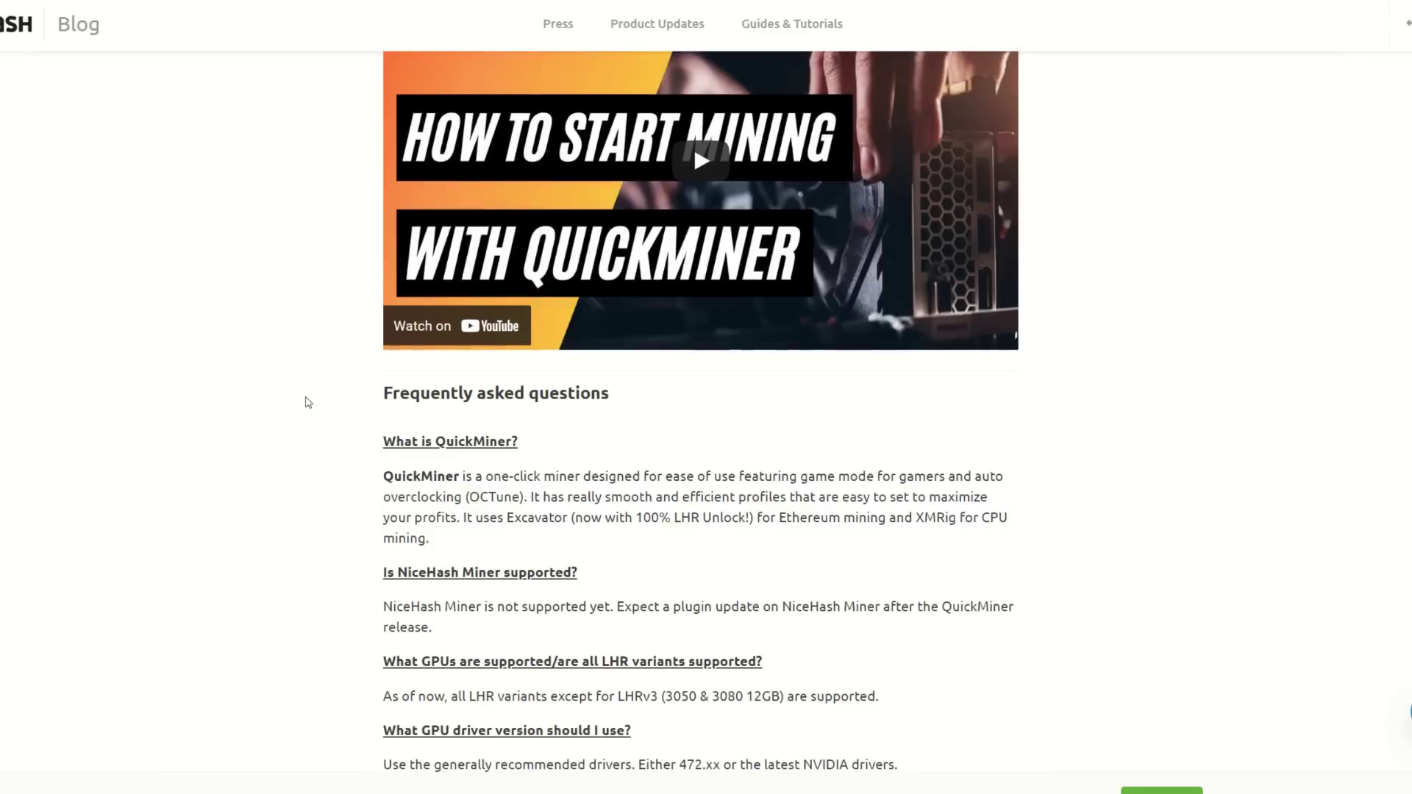
scroll(308, 402, "down", 4)
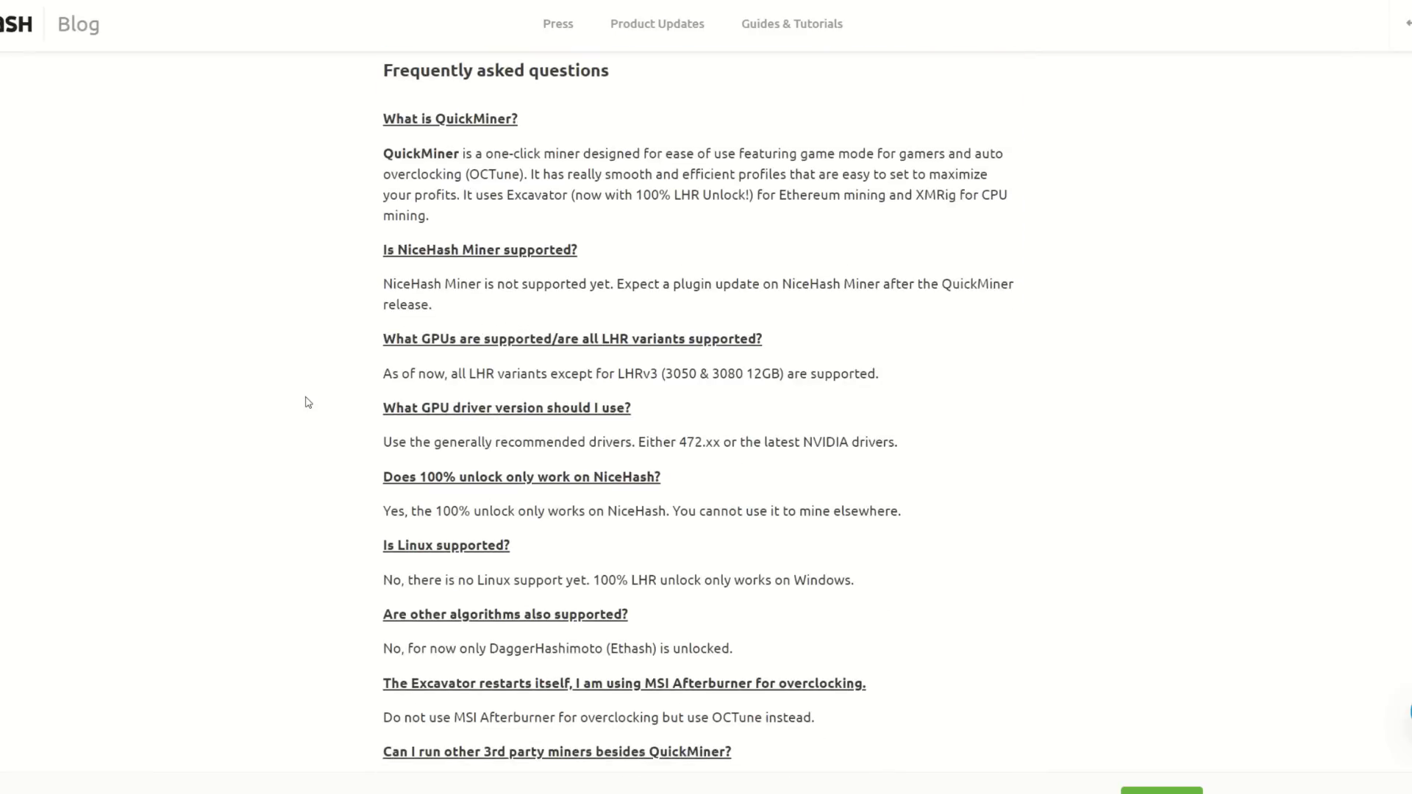
scroll(308, 403, "down", 2)
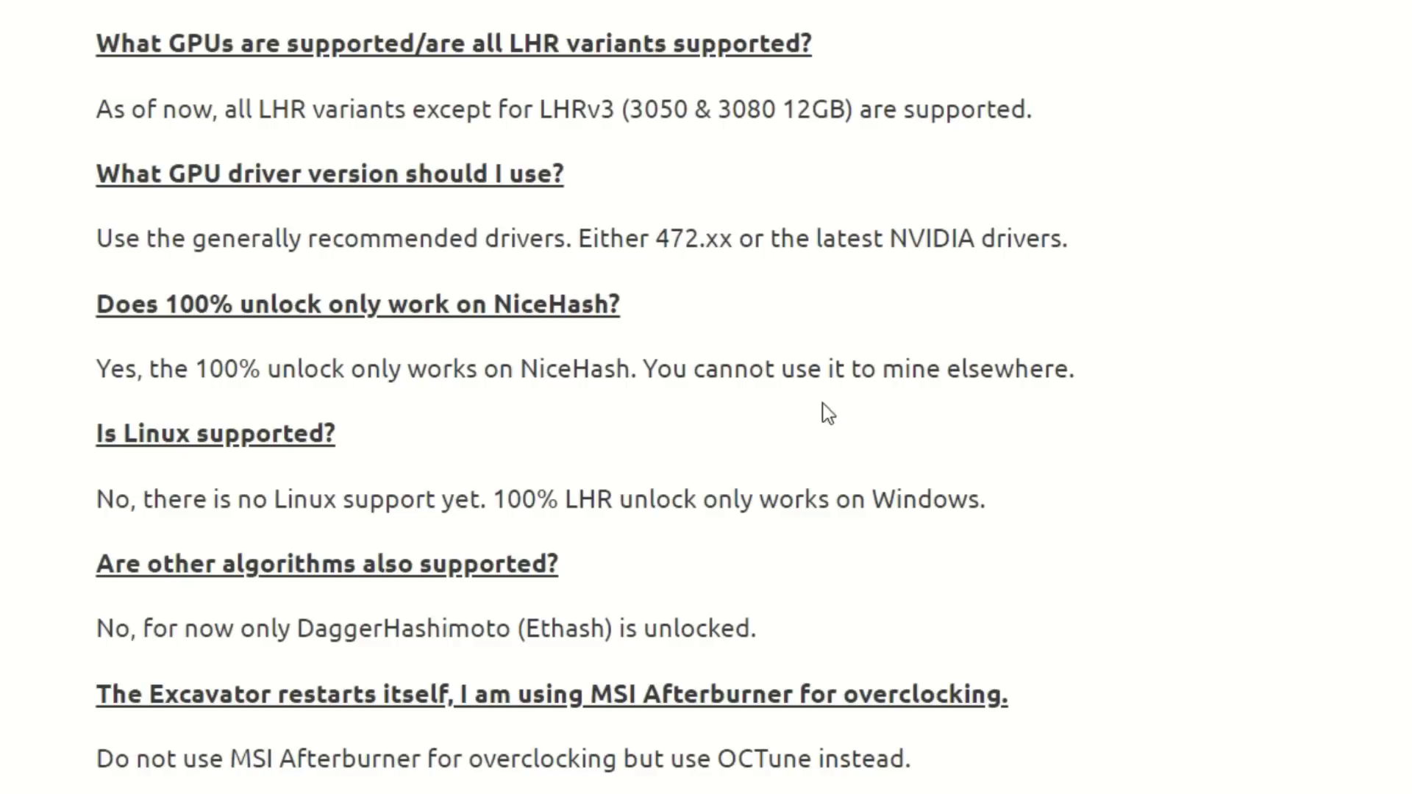
scroll(24, 559, "down", 2)
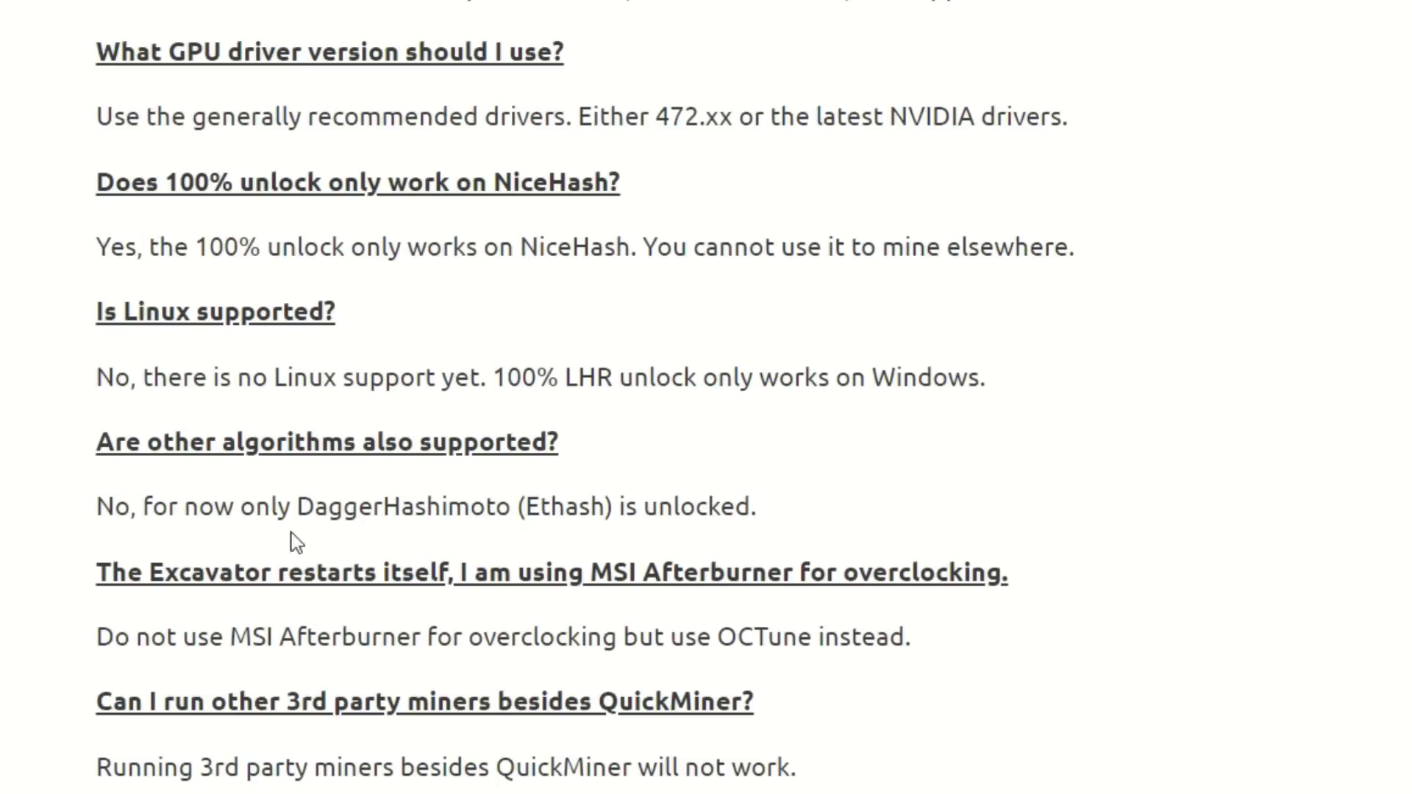
scroll(222, 627, "down", 3)
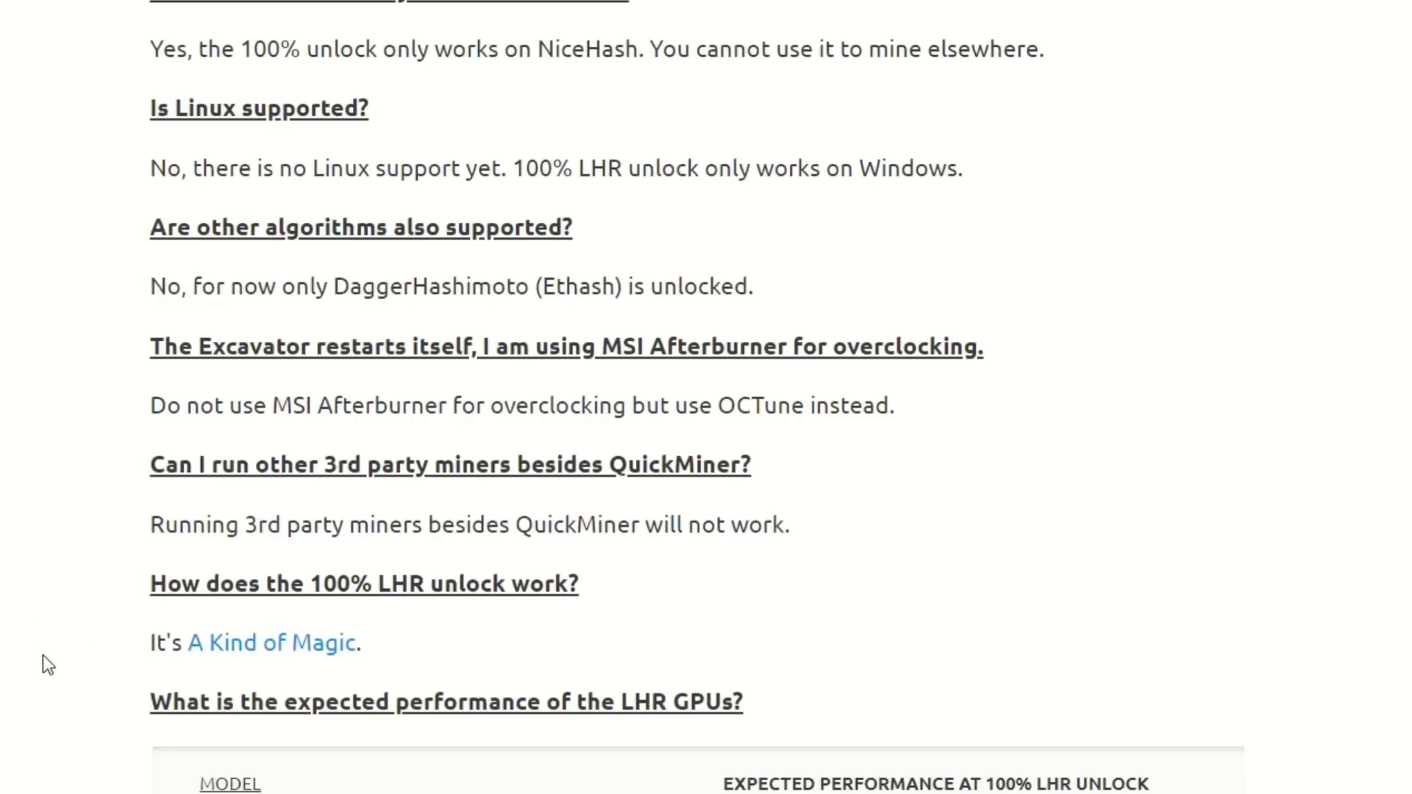
scroll(44, 653, "down", 10)
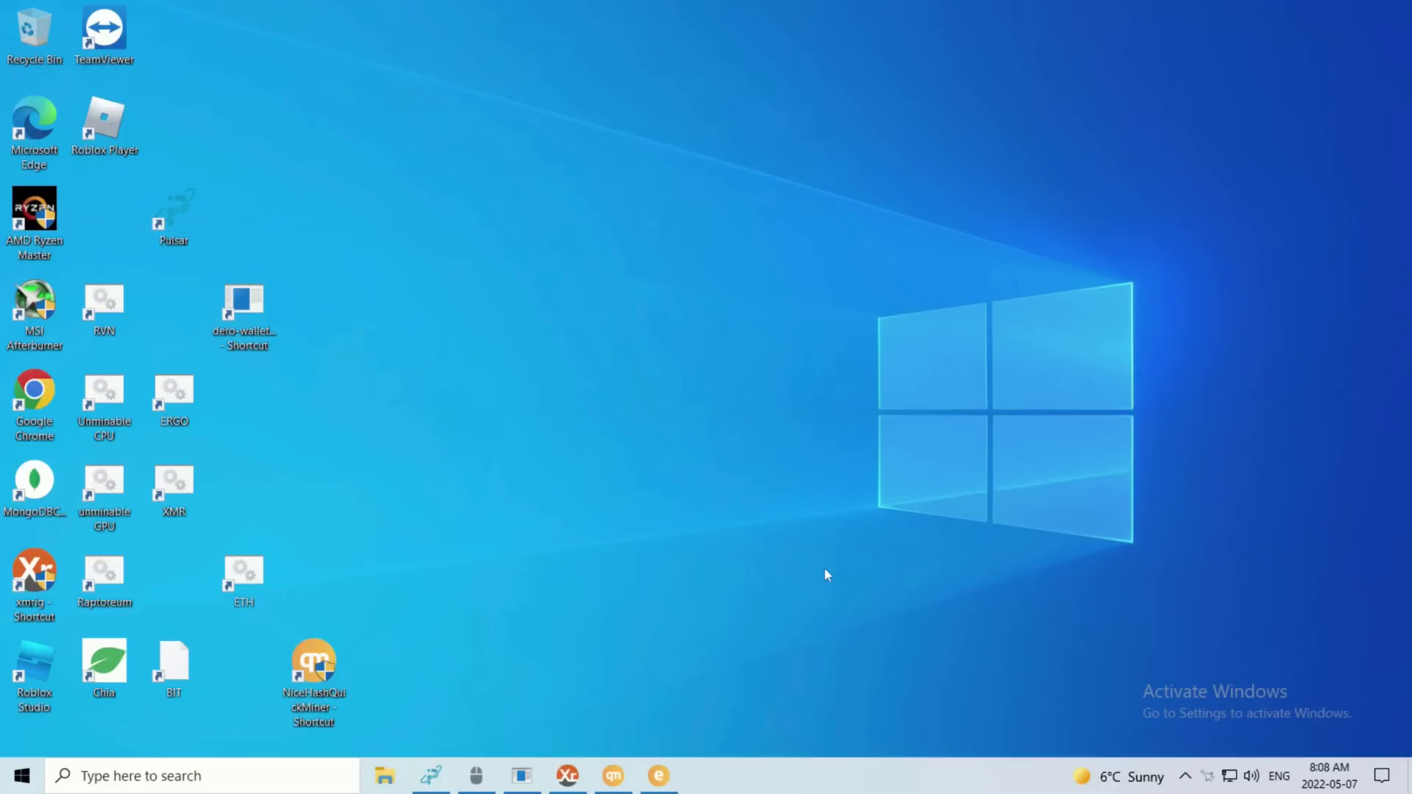
Step: Review the graphics card's overclock settings in MSI Afterburner and minimize its window
left_click(1207, 776)
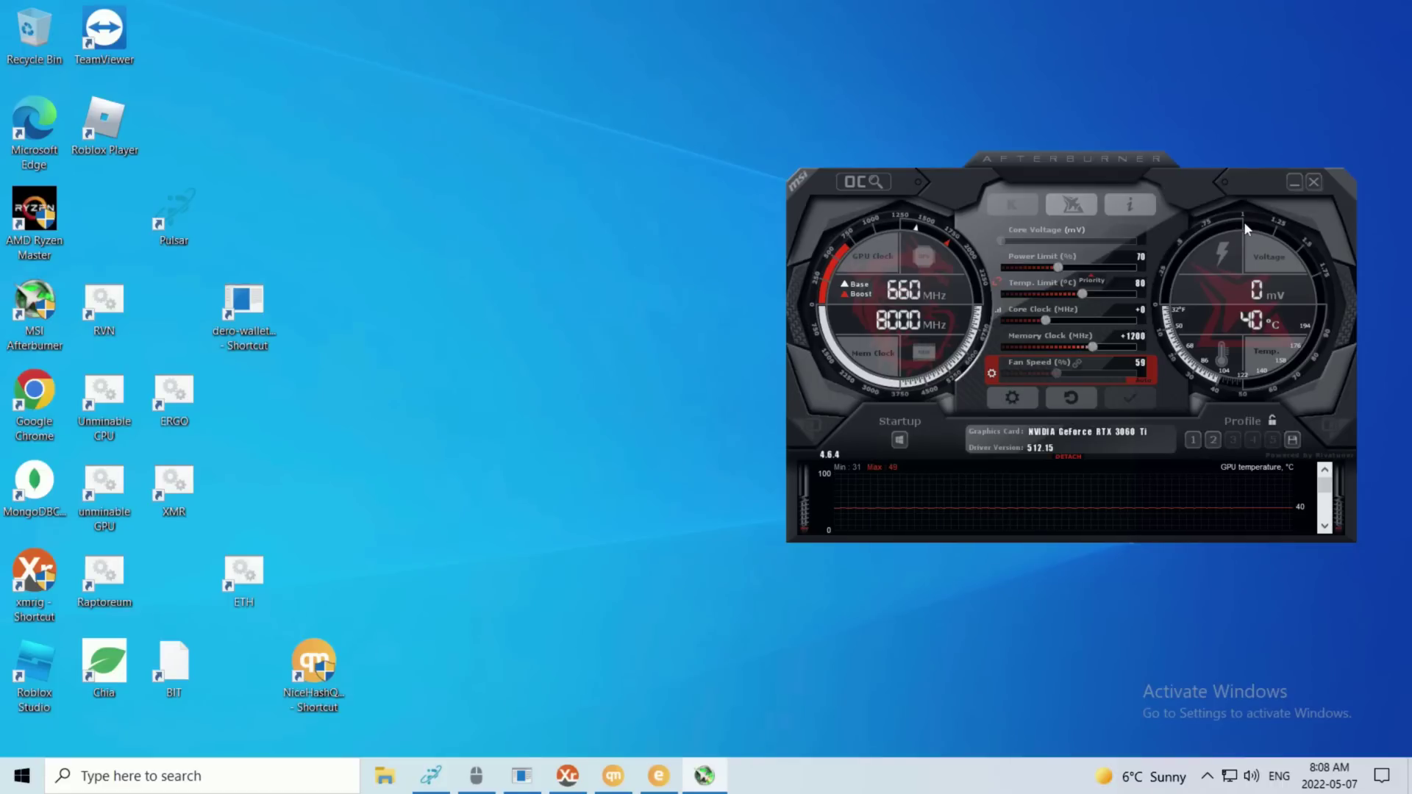
left_click(1295, 182)
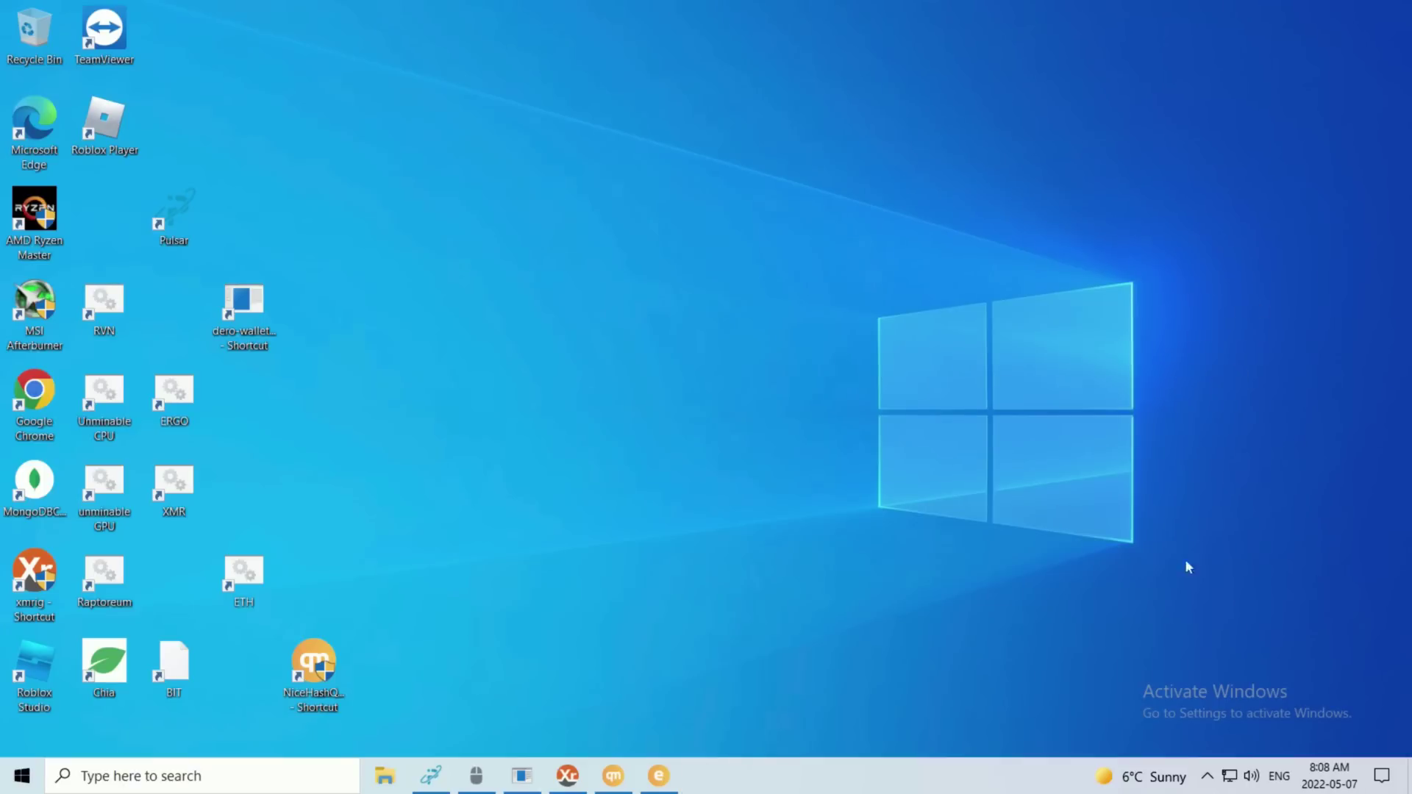
Step: Check the running QuickMiner's speed and power read-out, and glance at the QuickMiner and Excavator windows
left_click(1207, 777)
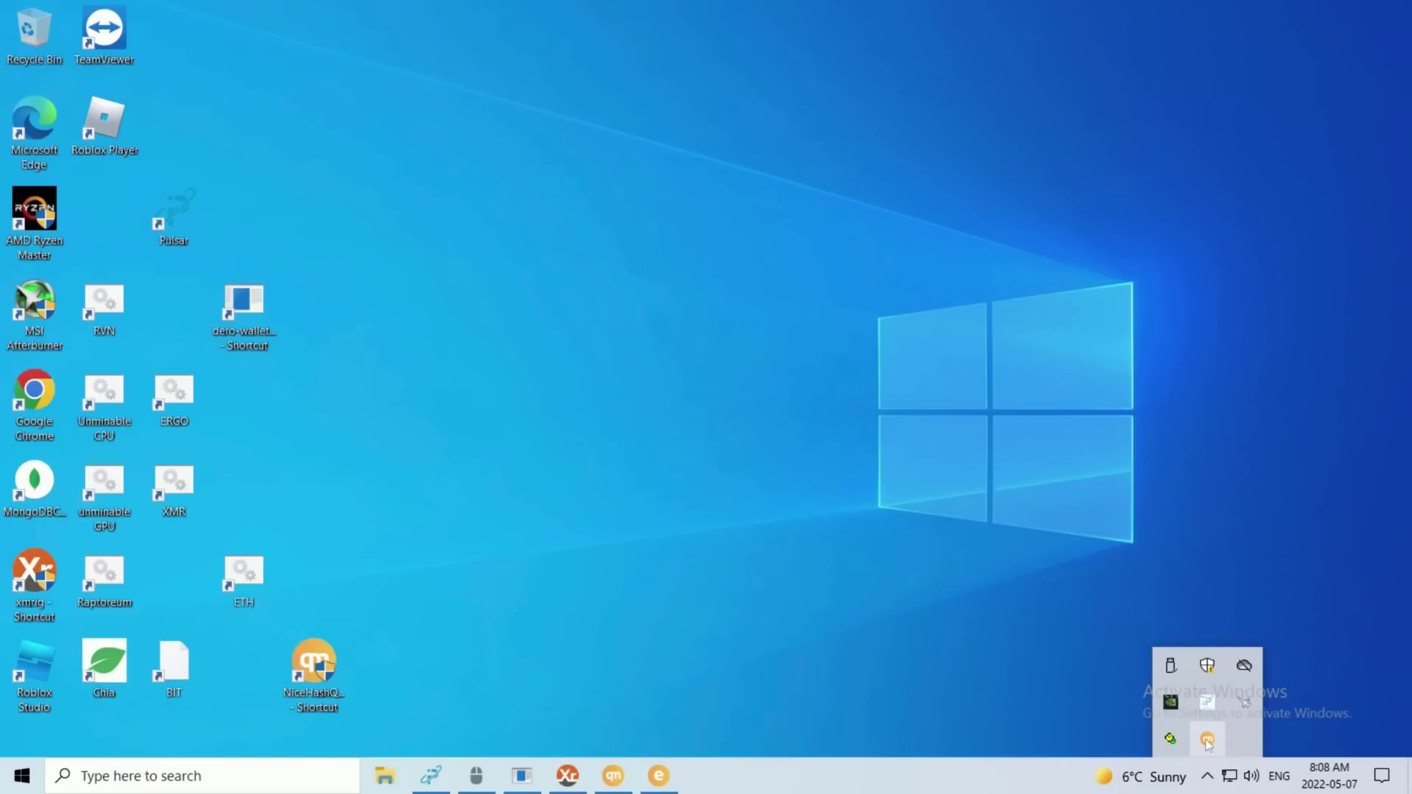
right_click(1209, 742)
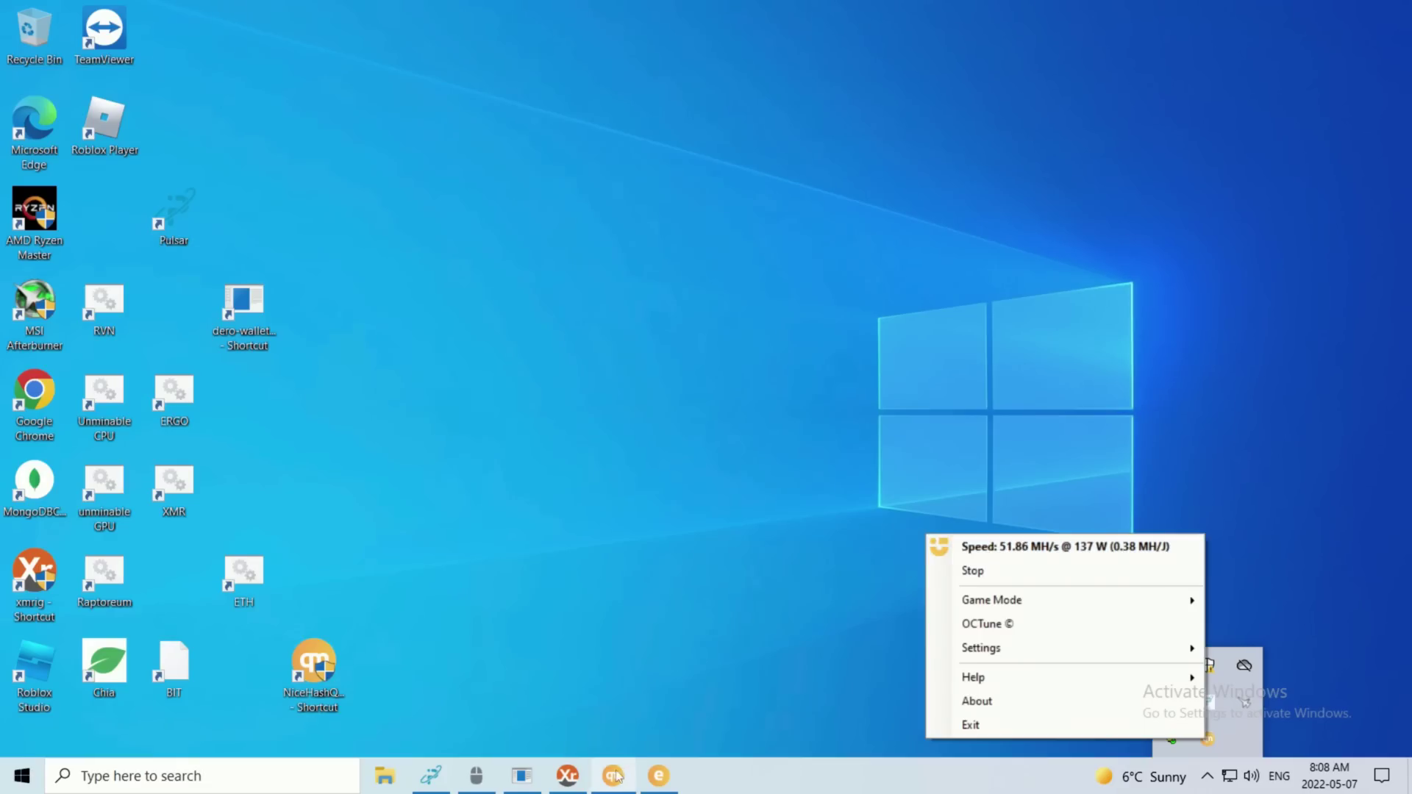
left_click(615, 776)
left_click(616, 776)
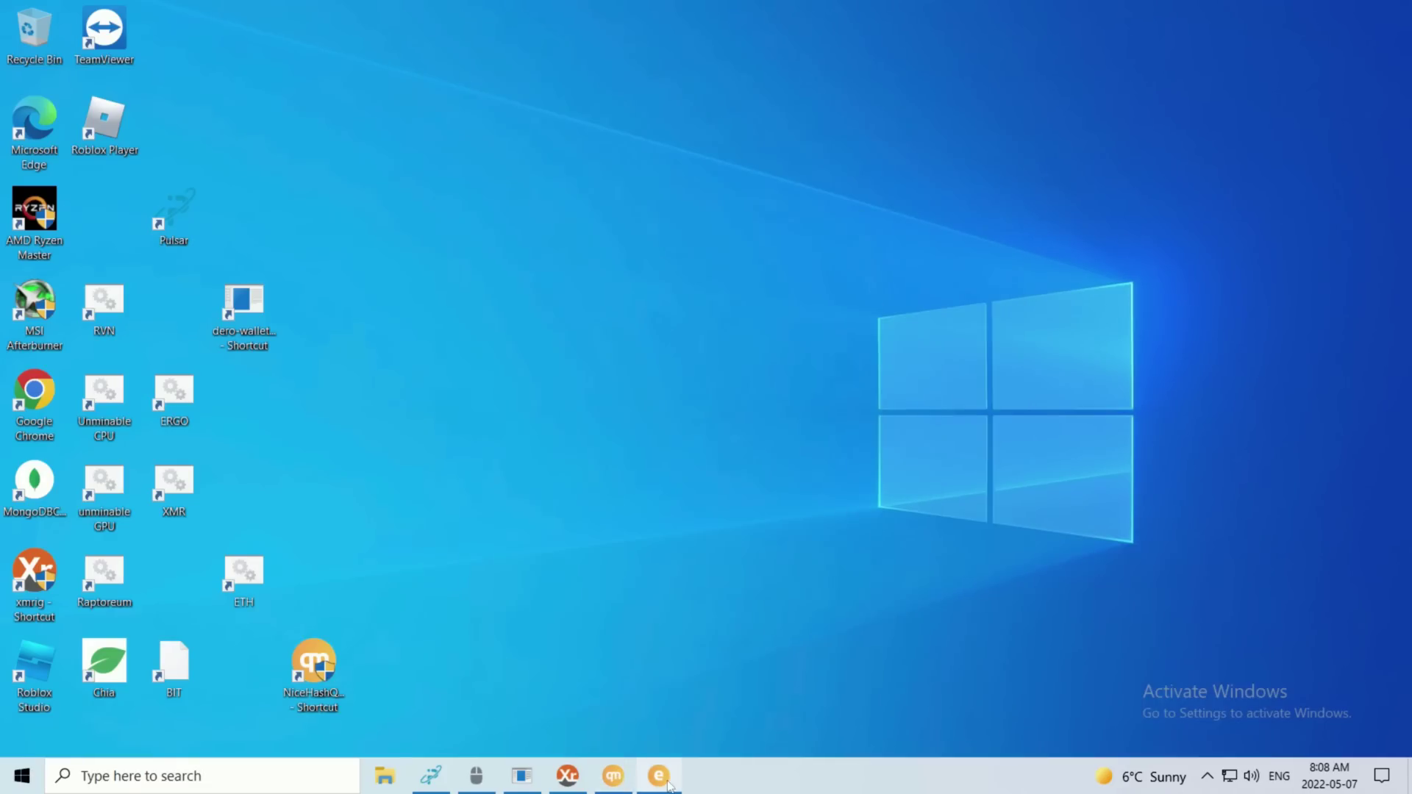
left_click(668, 785)
left_click(669, 784)
Step: Exit the running NiceHash QuickMiner
left_click(1201, 773)
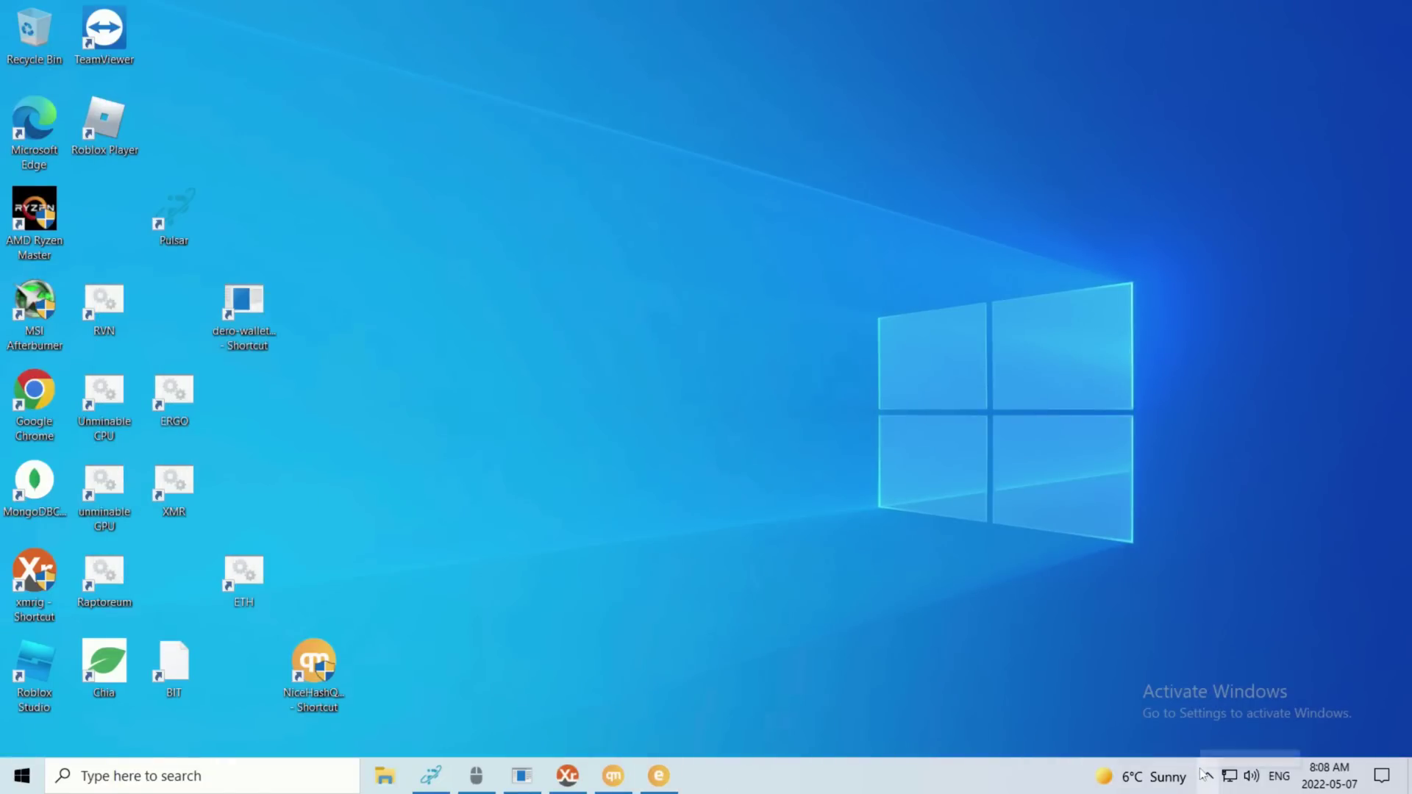
right_click(1199, 744)
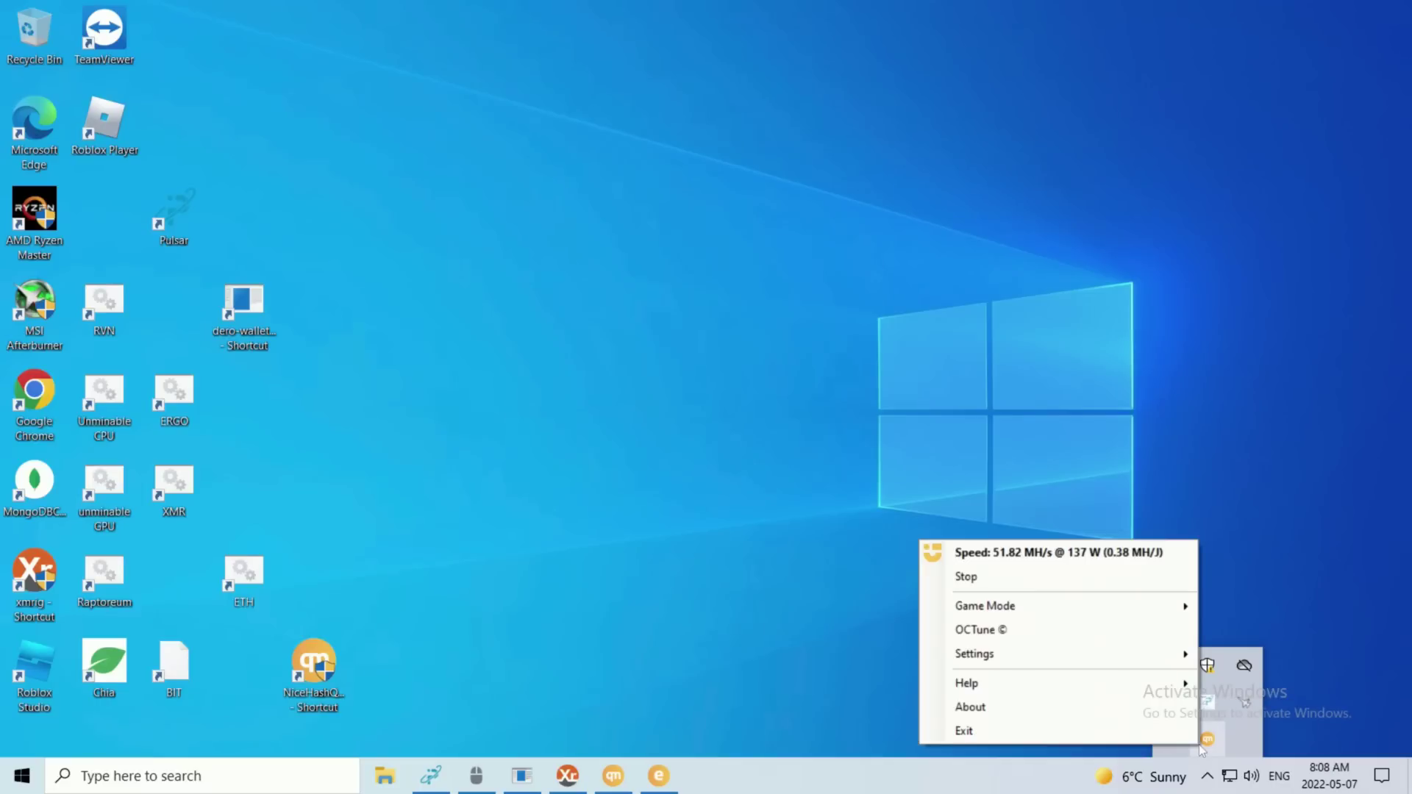
left_click(1163, 731)
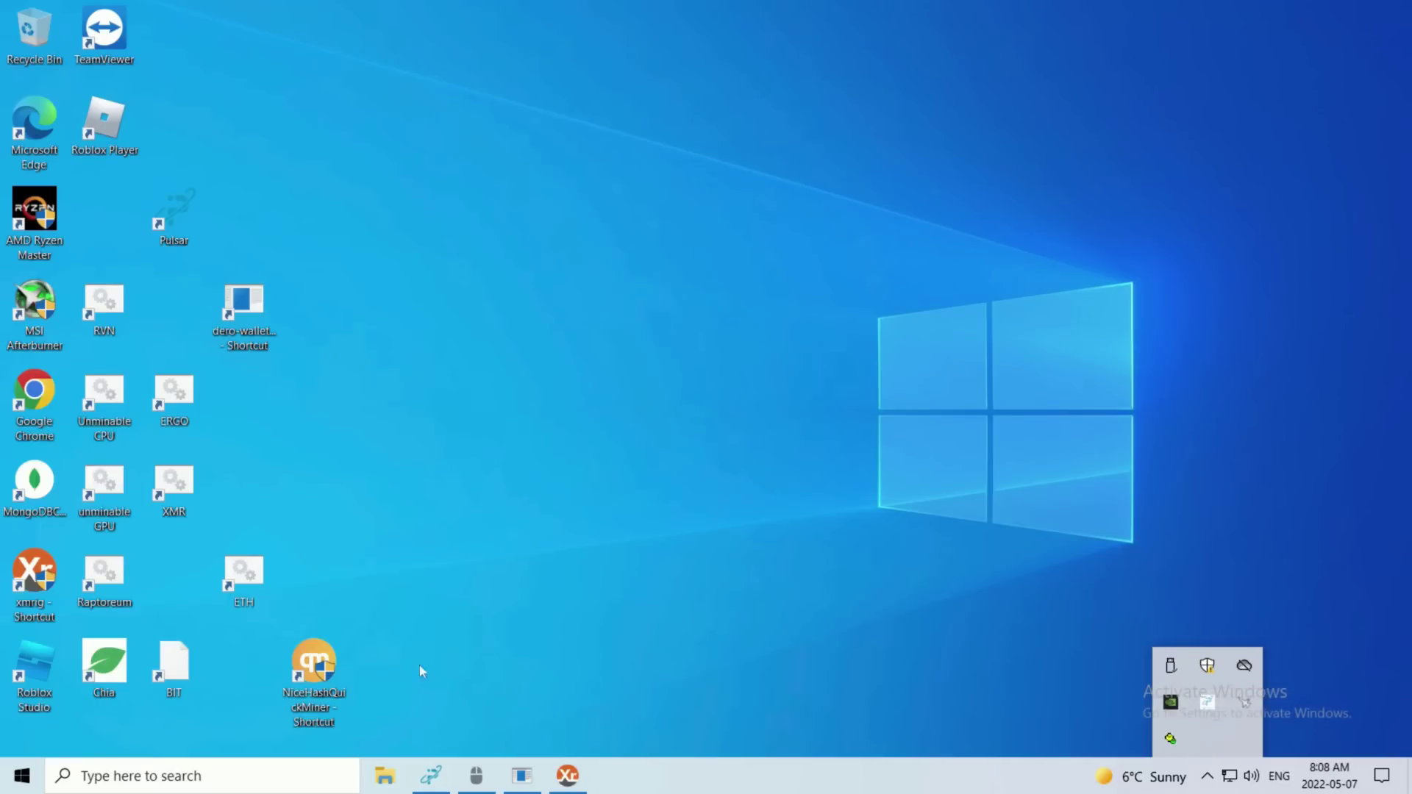
Step: Launch NiceHash QuickMiner with administrator permission, minimize the Excavator console, and start mining
left_click(323, 662)
double_click(322, 660)
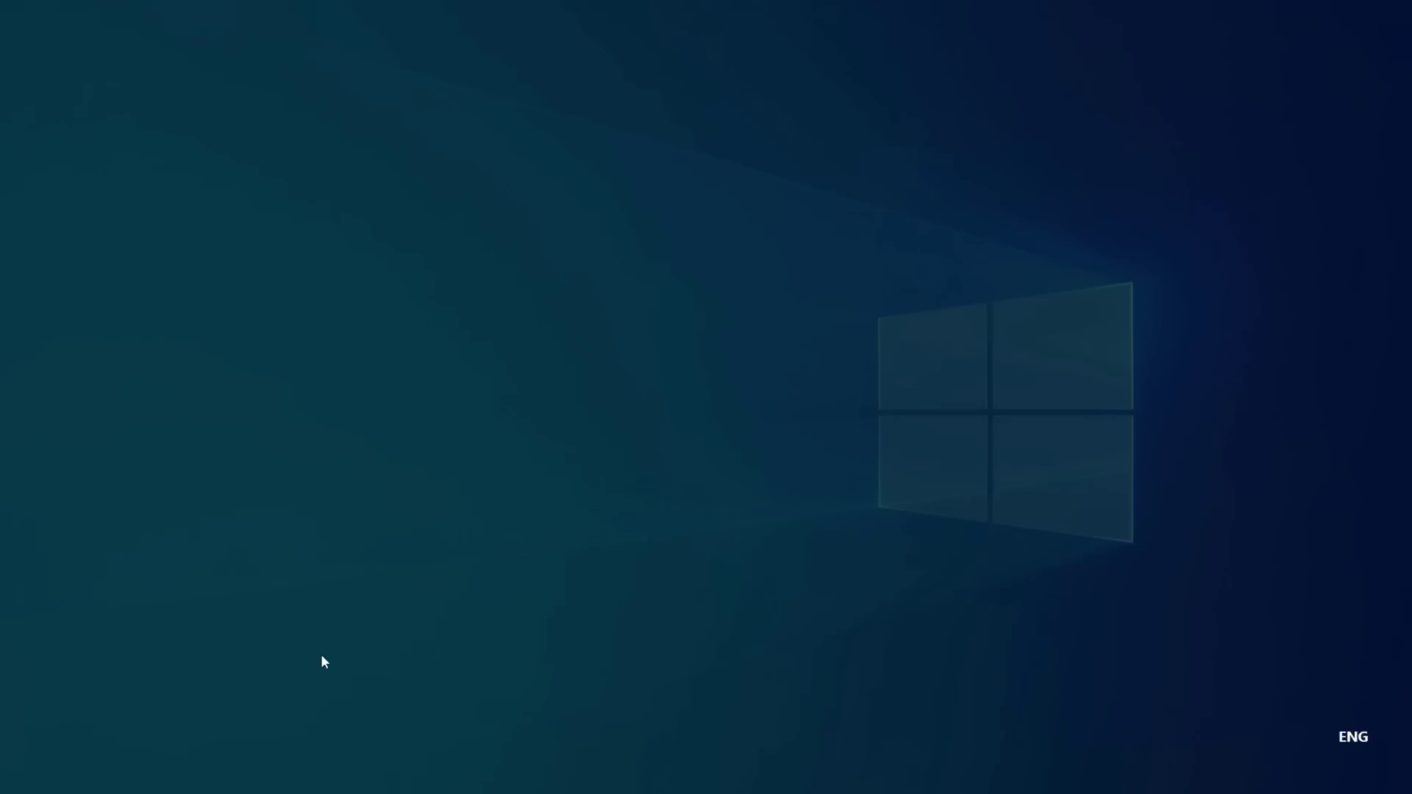
left_click(577, 523)
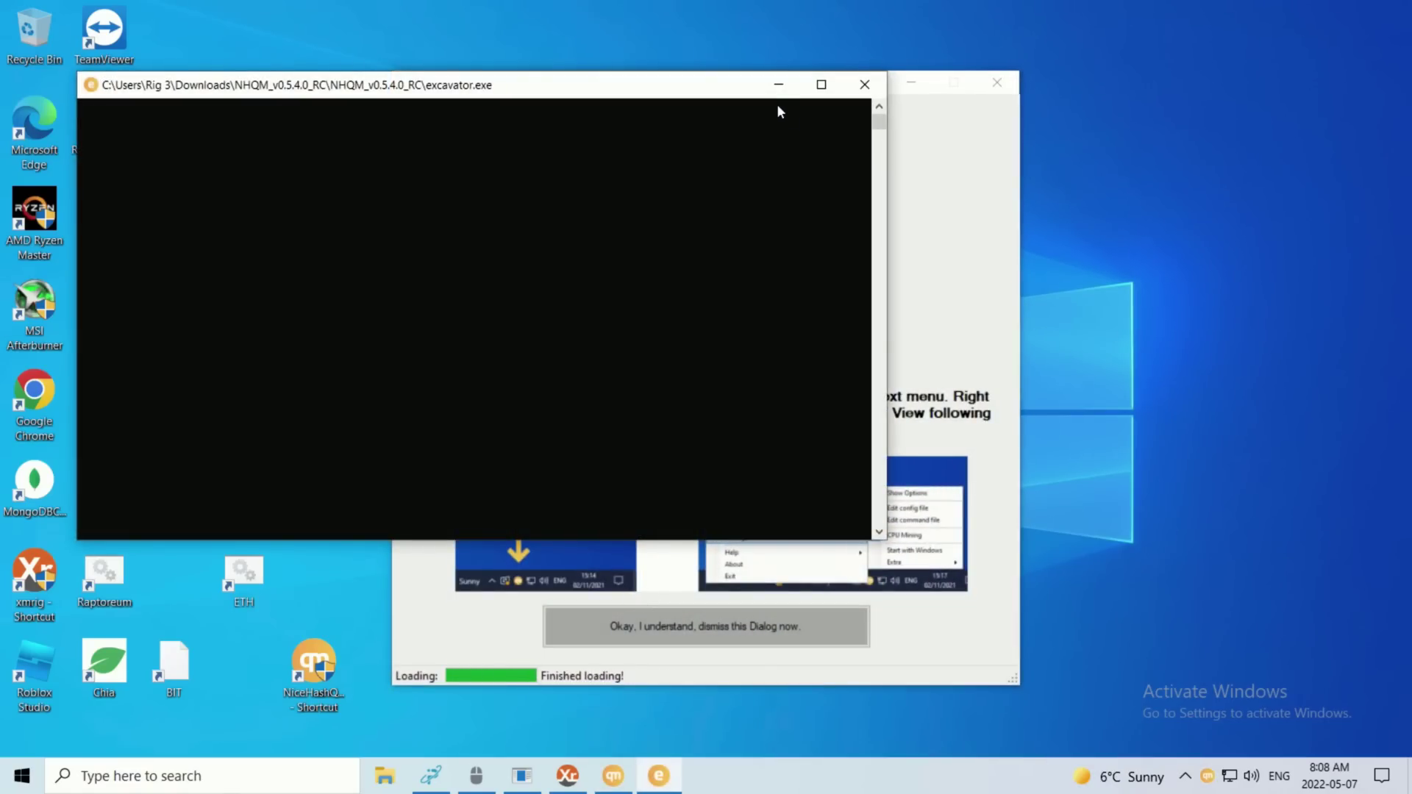
left_click(778, 84)
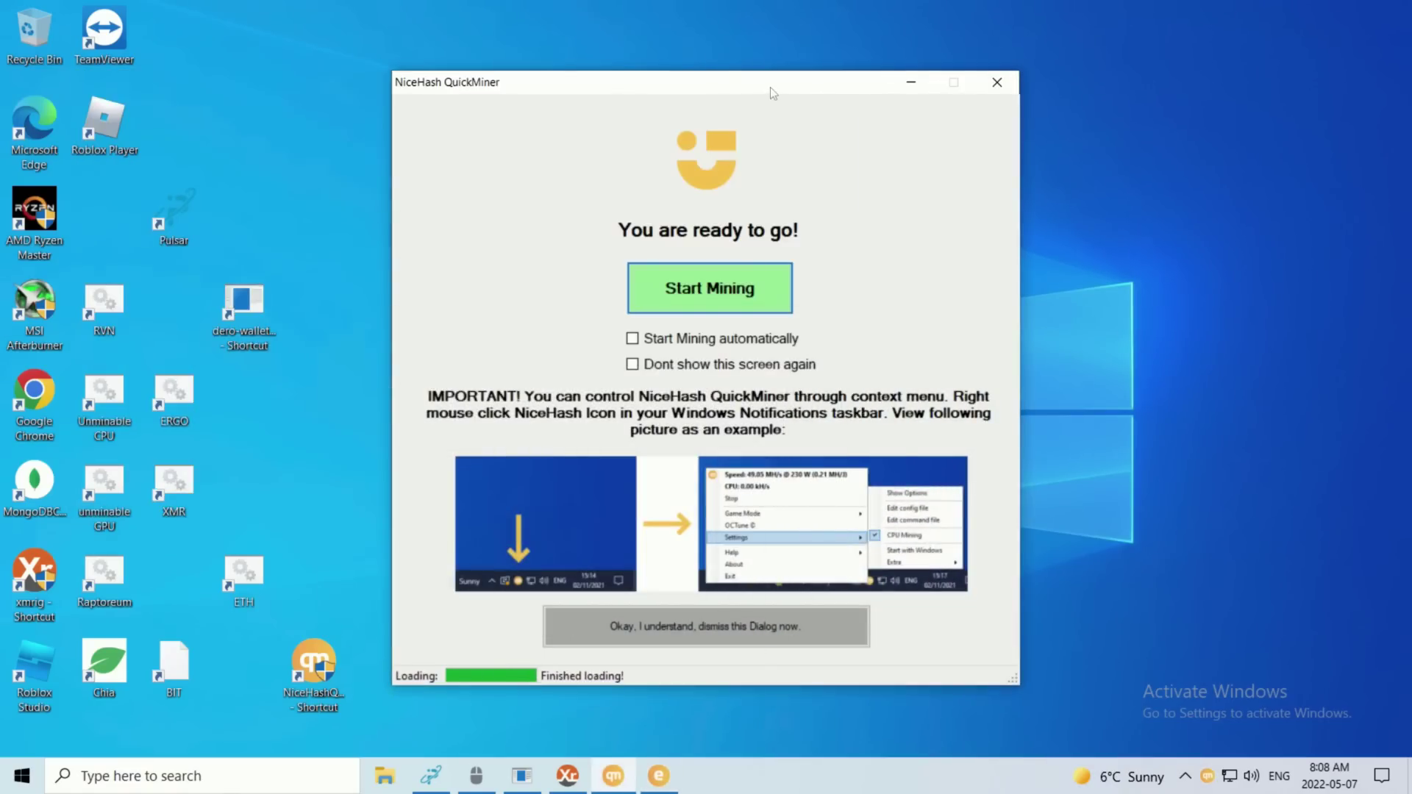
left_click(711, 289)
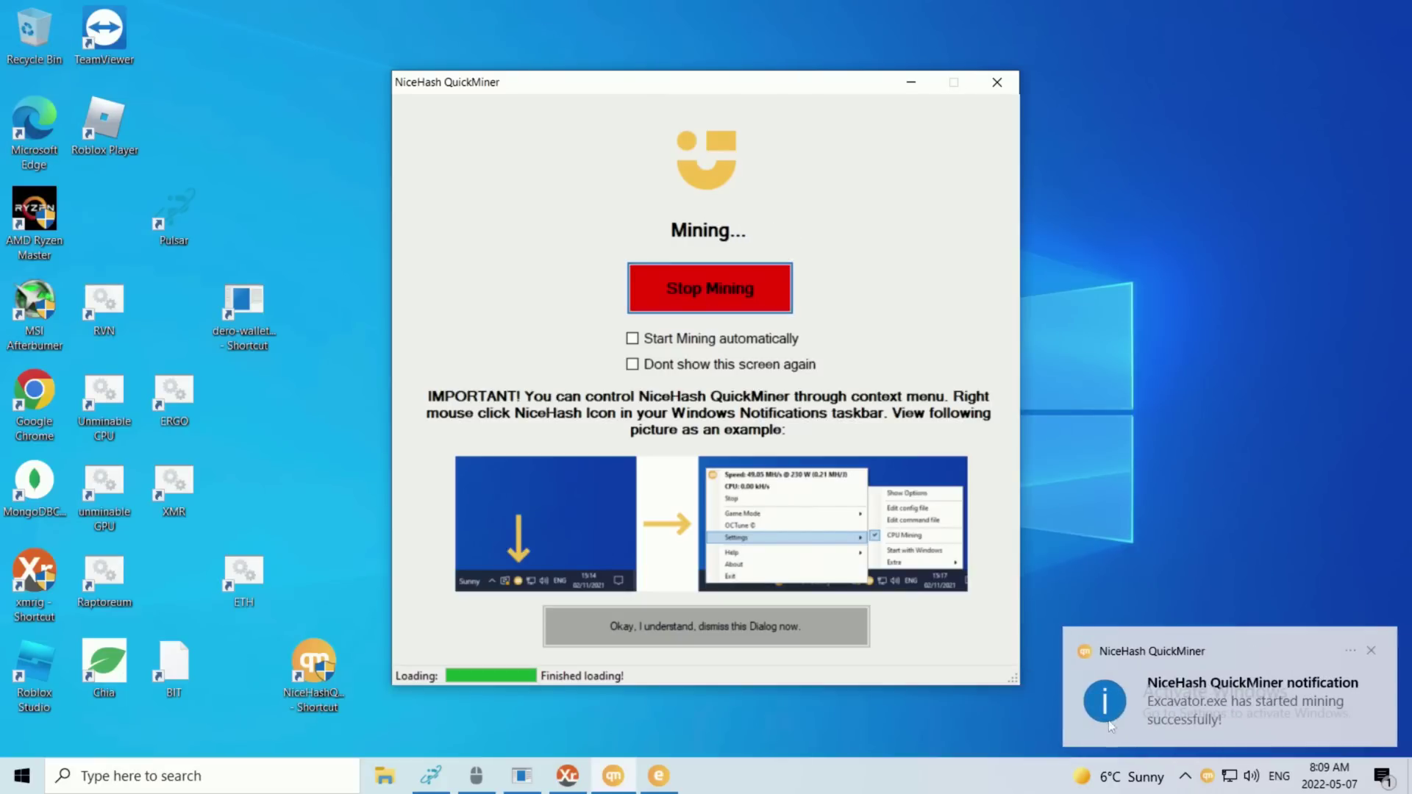
Step: Check QuickMiner's current mining speed, power draw and efficiency from its notification-area entry
right_click(1207, 769)
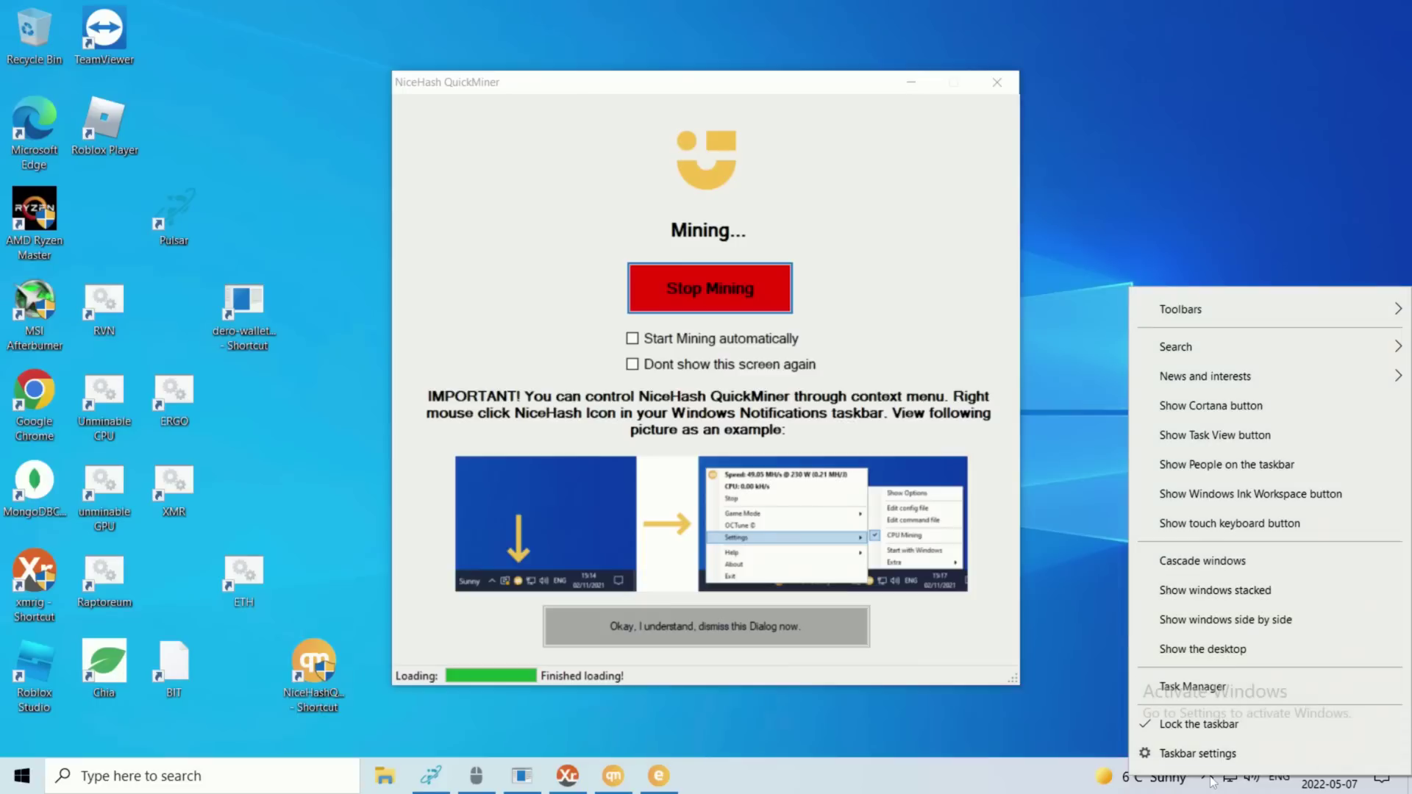
left_click(1047, 776)
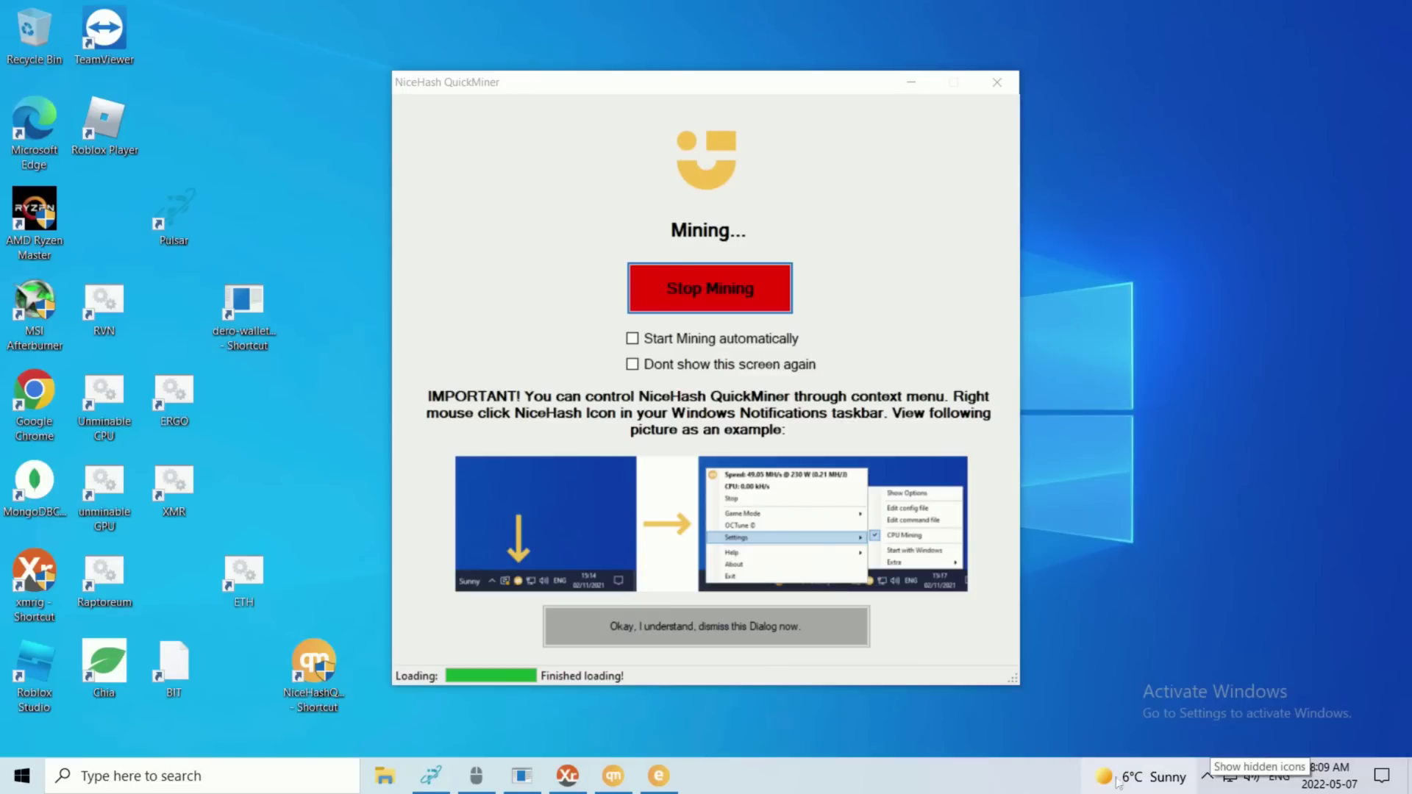
left_click(1206, 776)
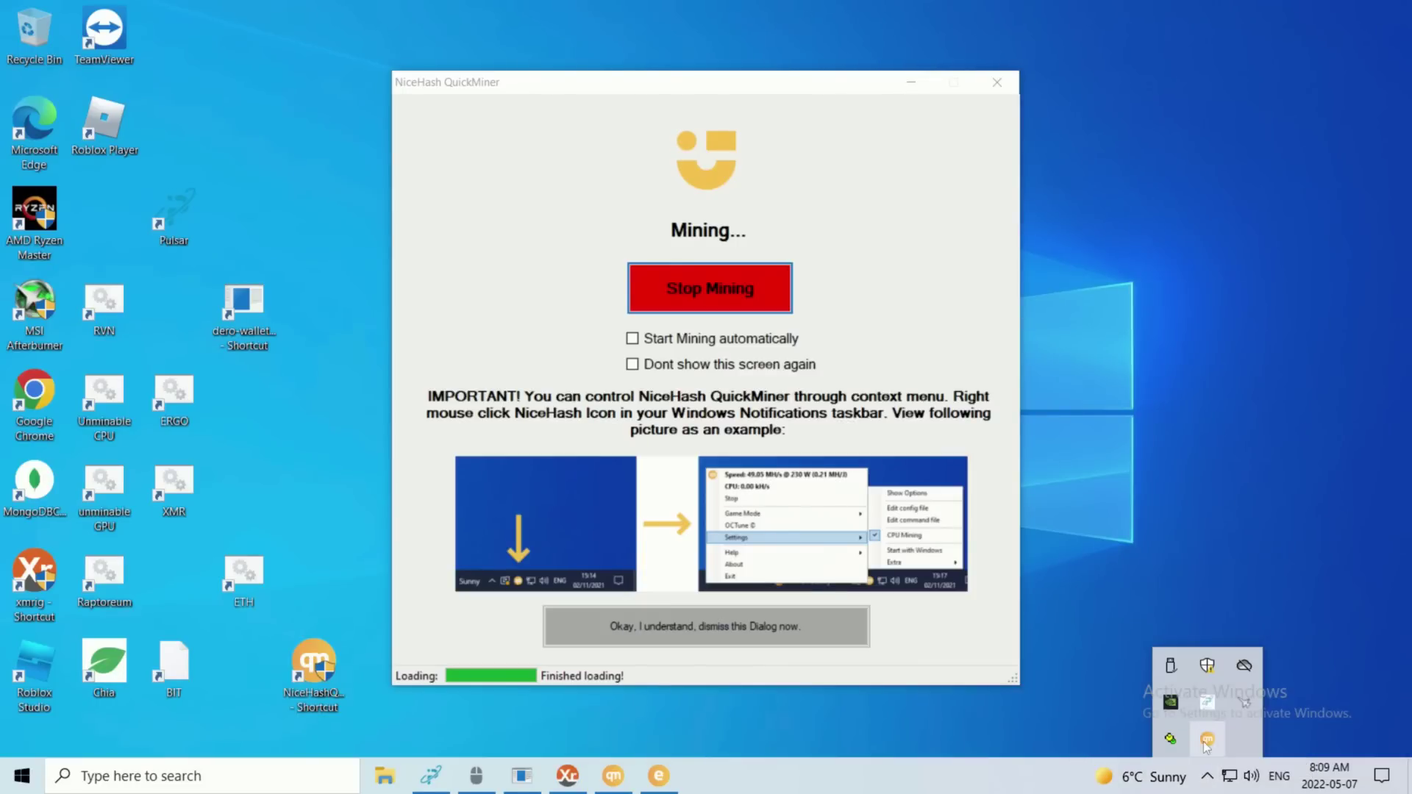
right_click(1207, 741)
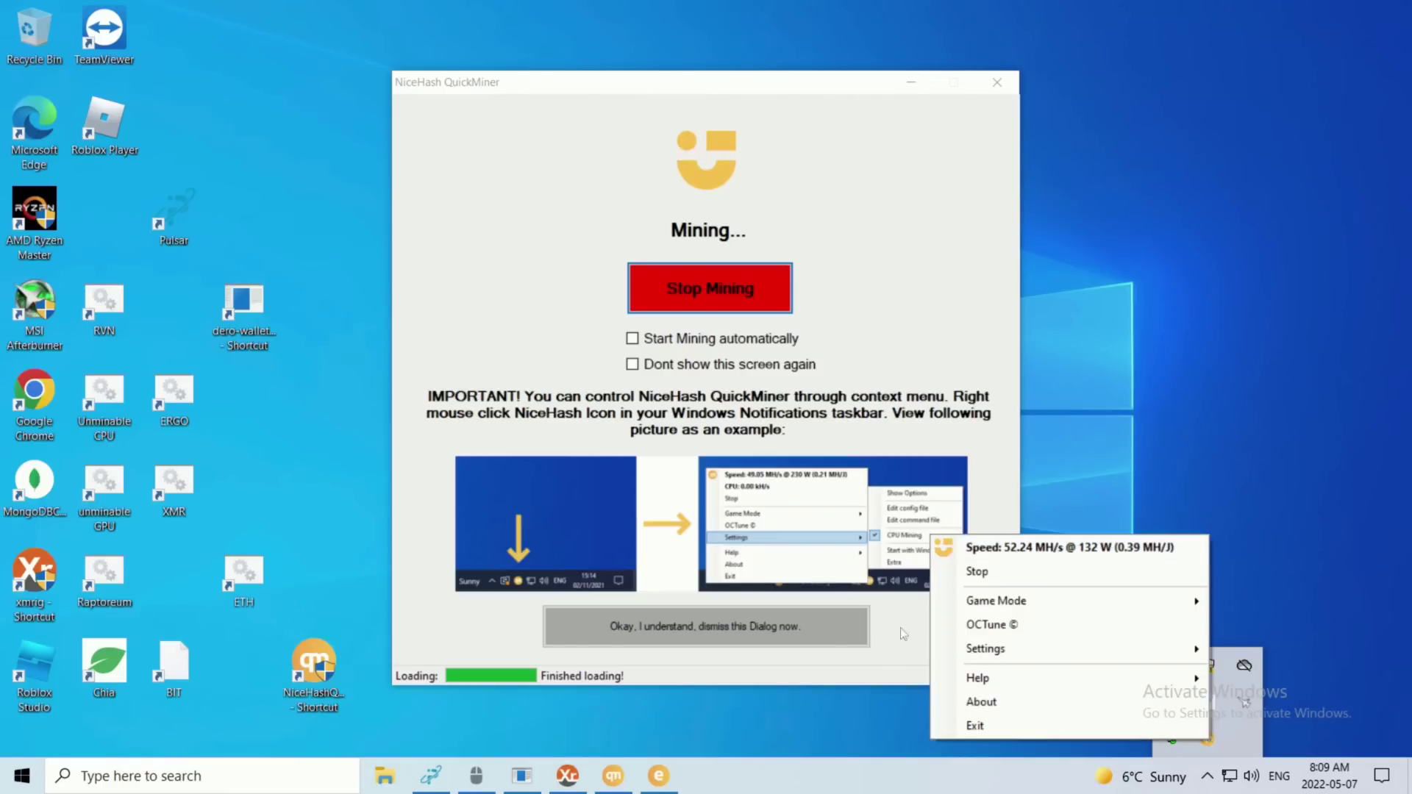
Step: Examine the Excavator log from its startup lines to the latest mining entries, and minimize the console
left_click(620, 781)
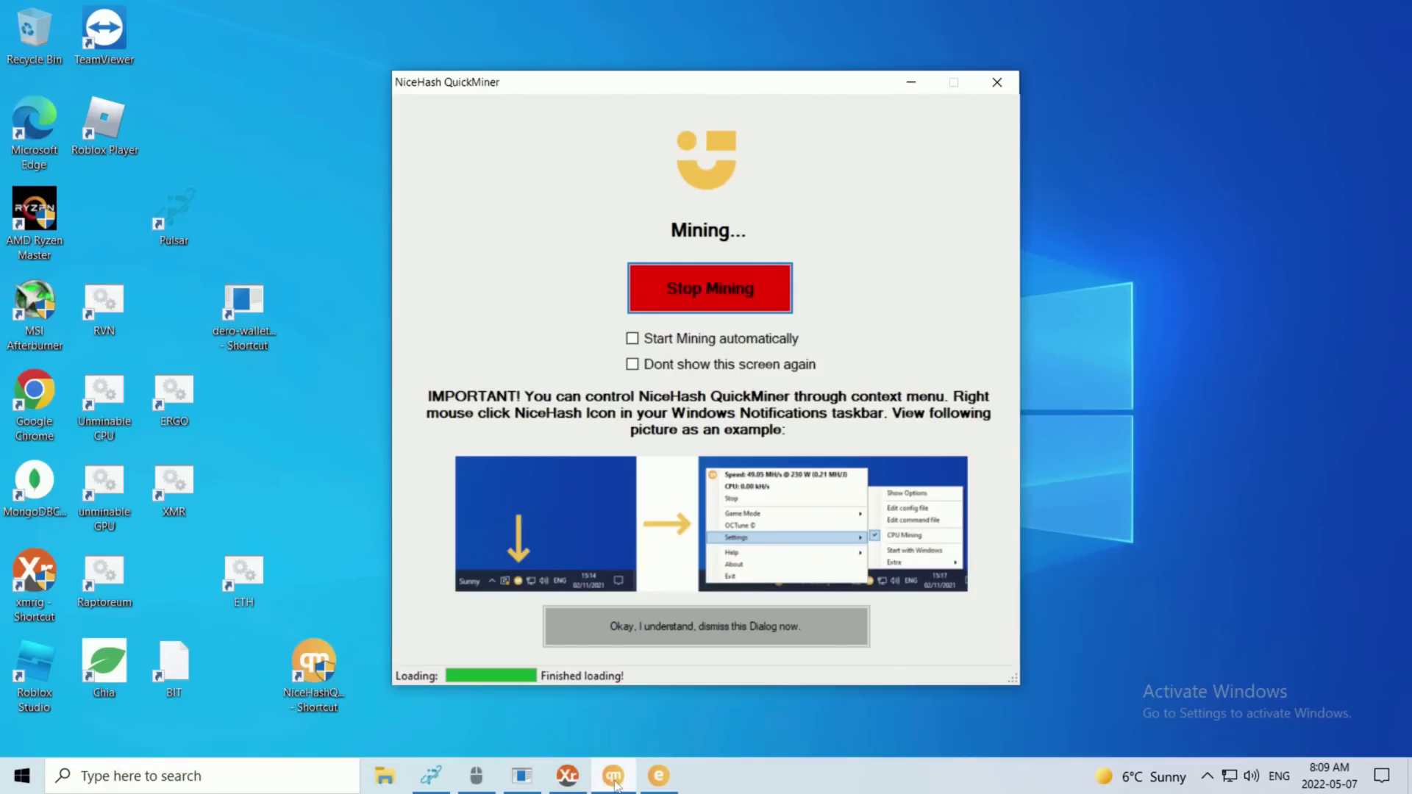
left_click(658, 784)
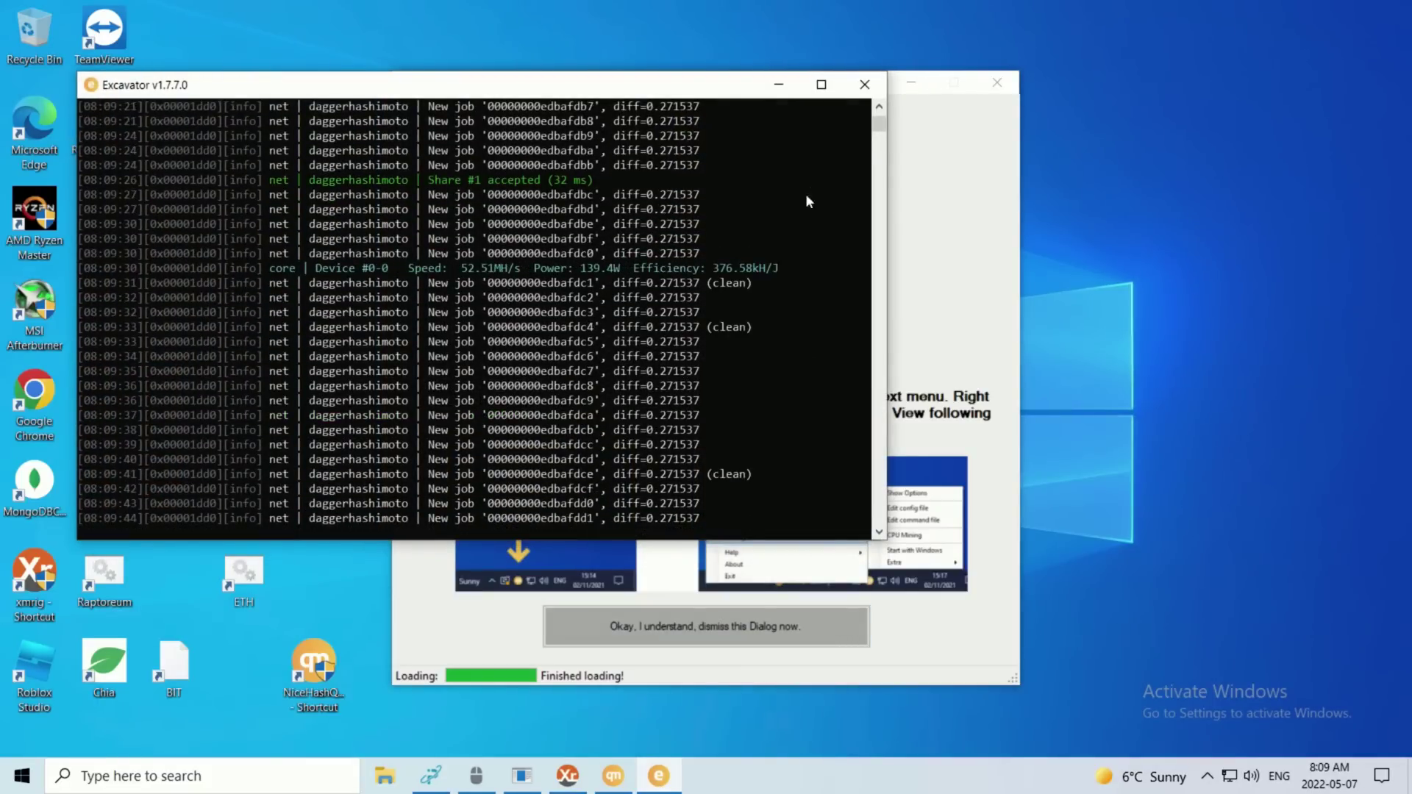
left_click_drag(878, 124, 875, 114)
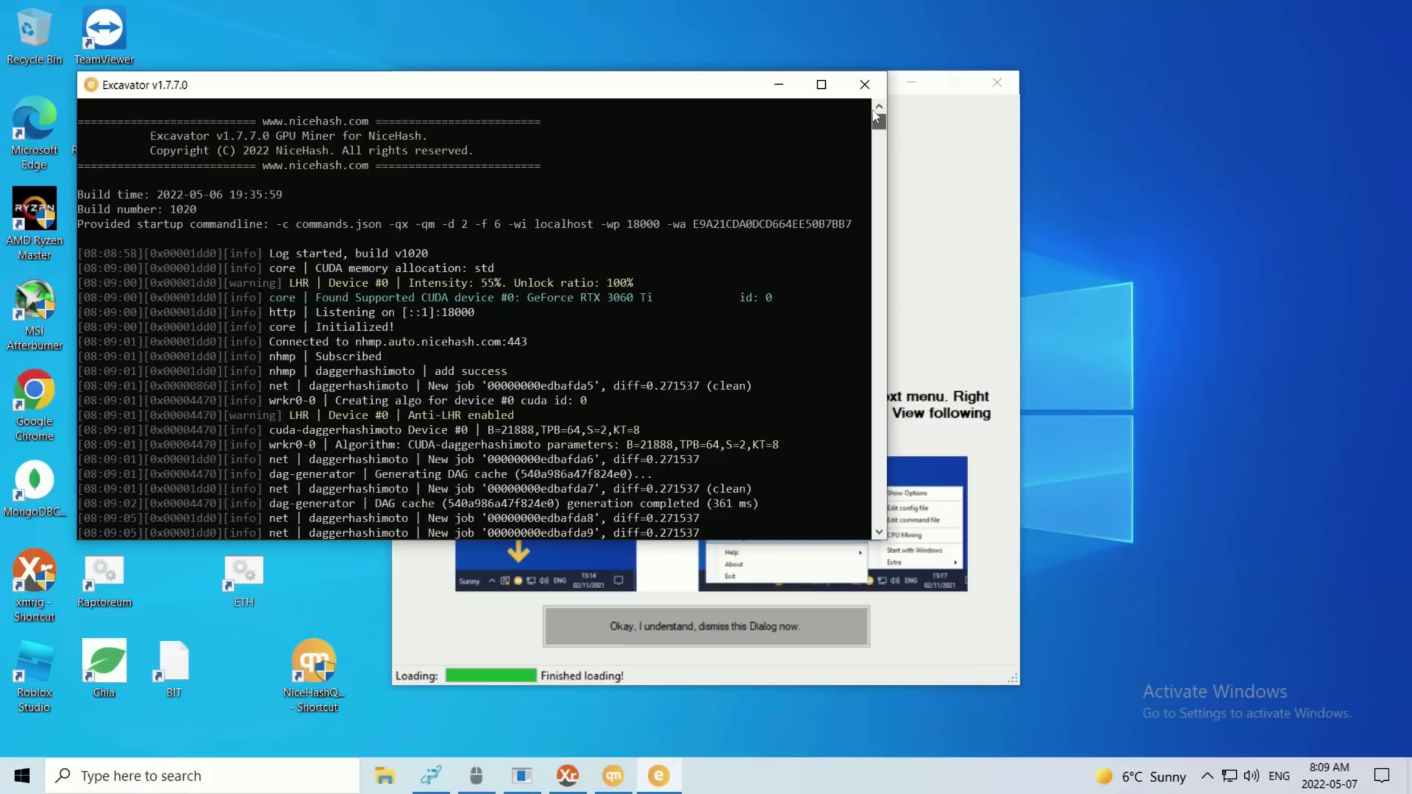
scroll(656, 289, "down", 10)
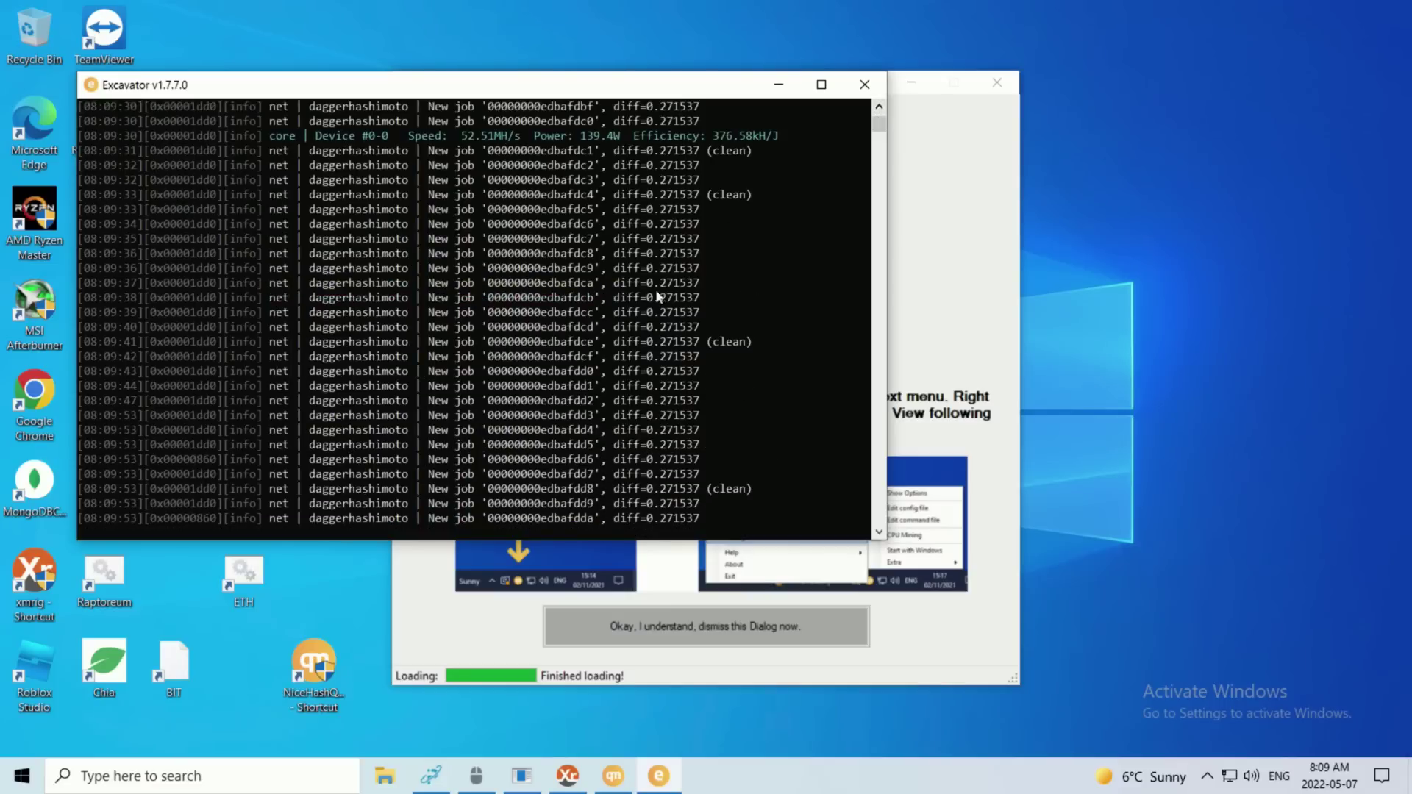
left_click(779, 84)
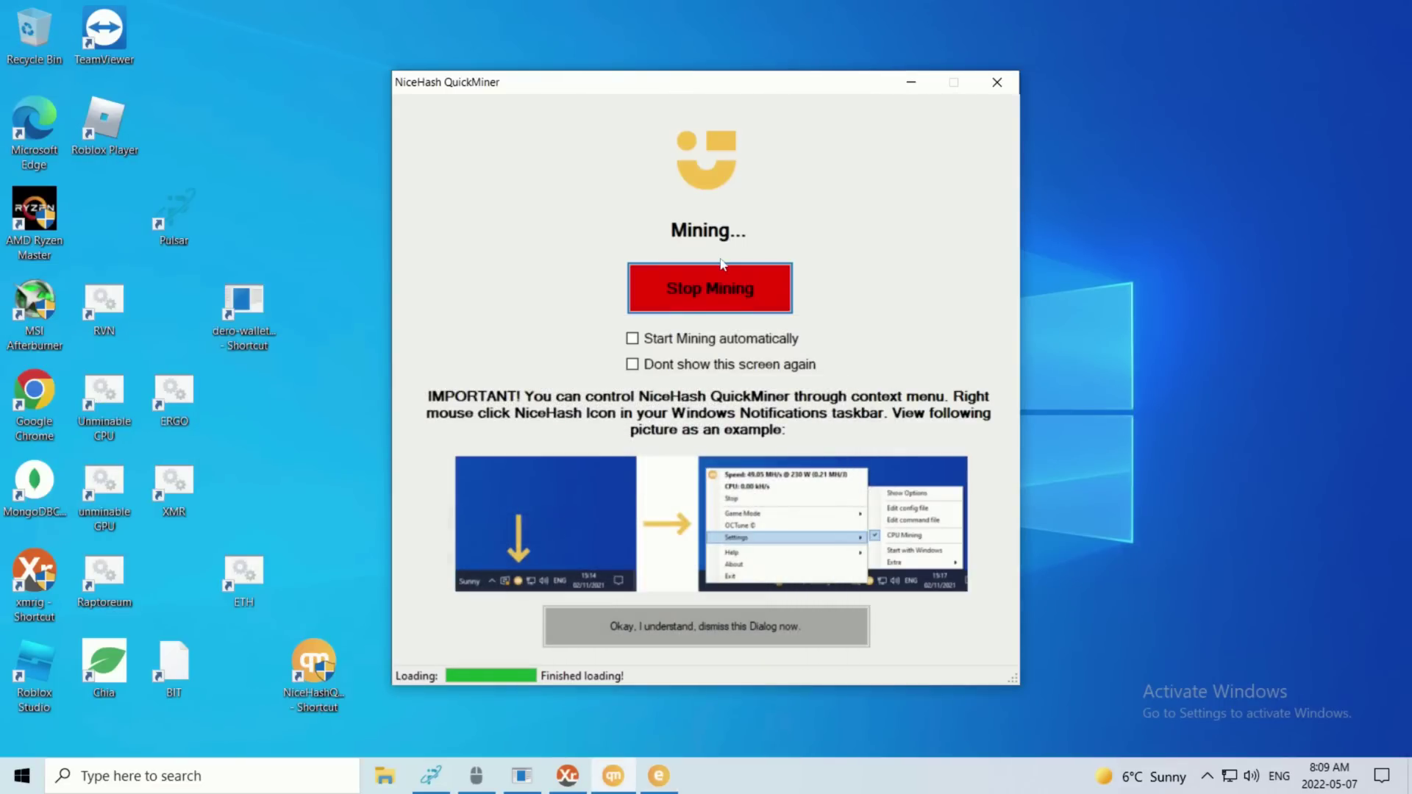